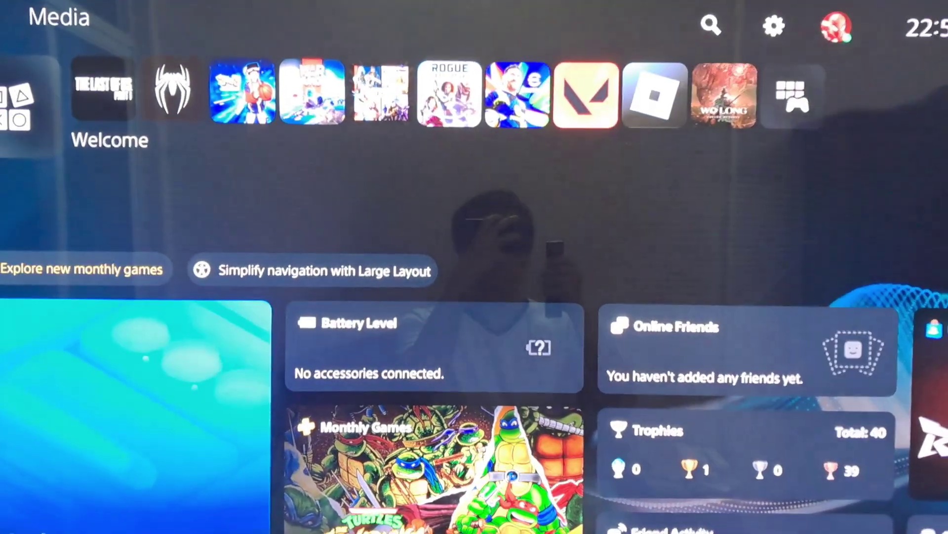
# Open the PS5 System settings from the home screen's top menu row.
pyautogui.press('Up')
pyautogui.press('Right')
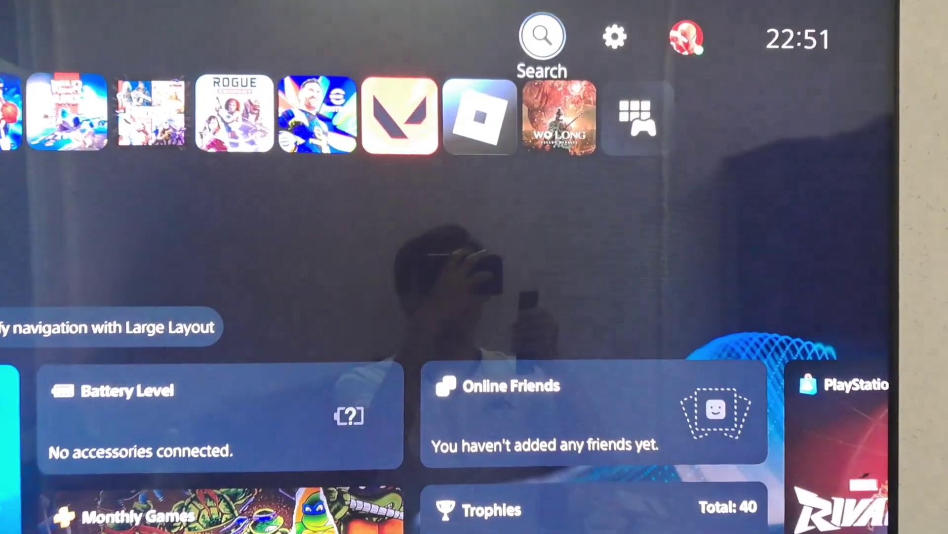
pyautogui.press('Right')
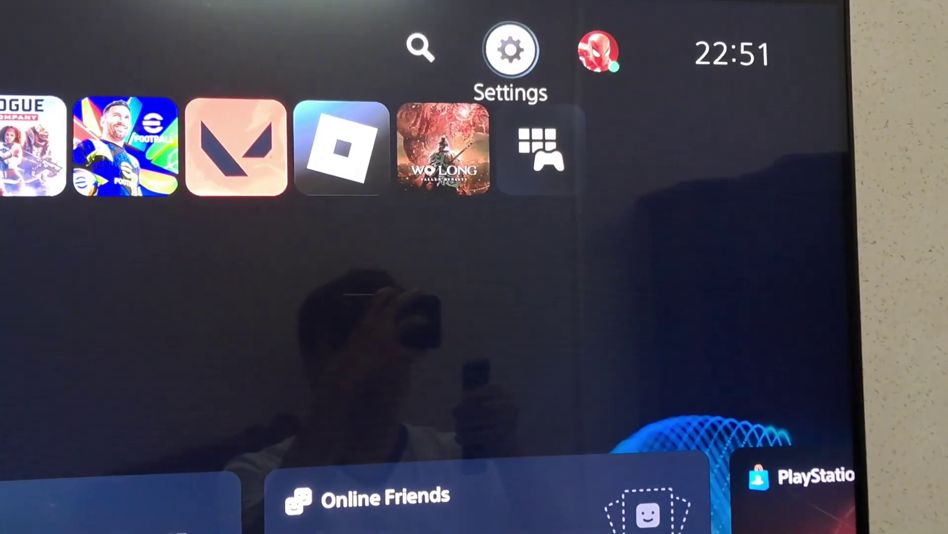
pyautogui.press('Return')
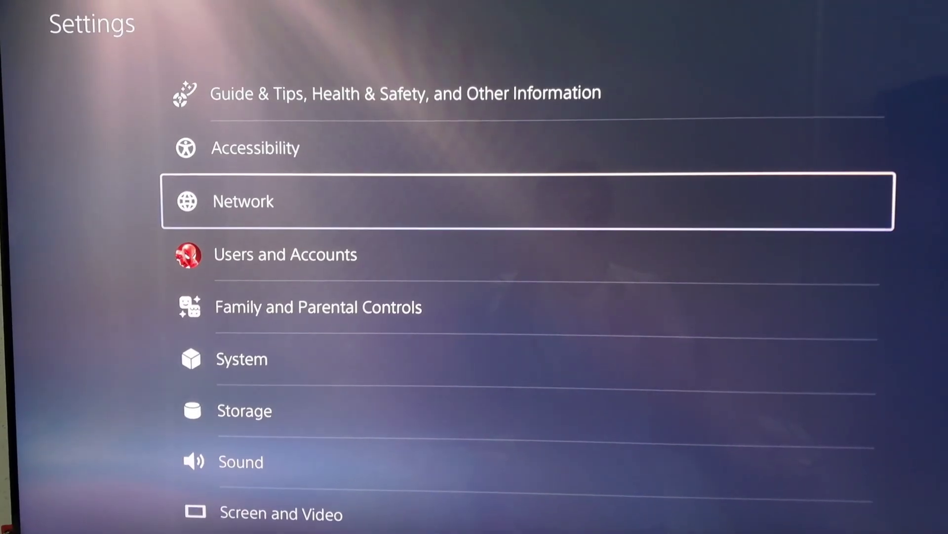
pyautogui.press('Down')
pyautogui.press('Down')
pyautogui.press('Down')
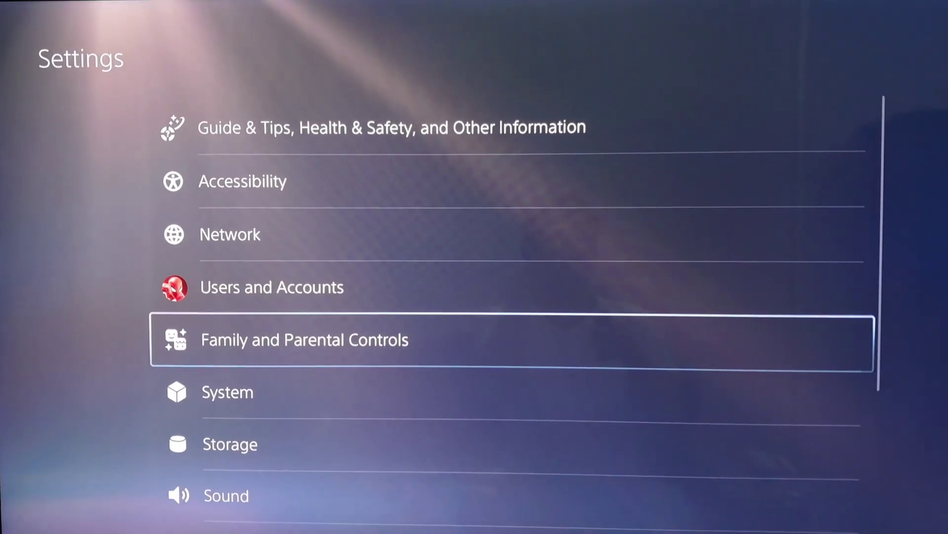
pyautogui.press('Return')
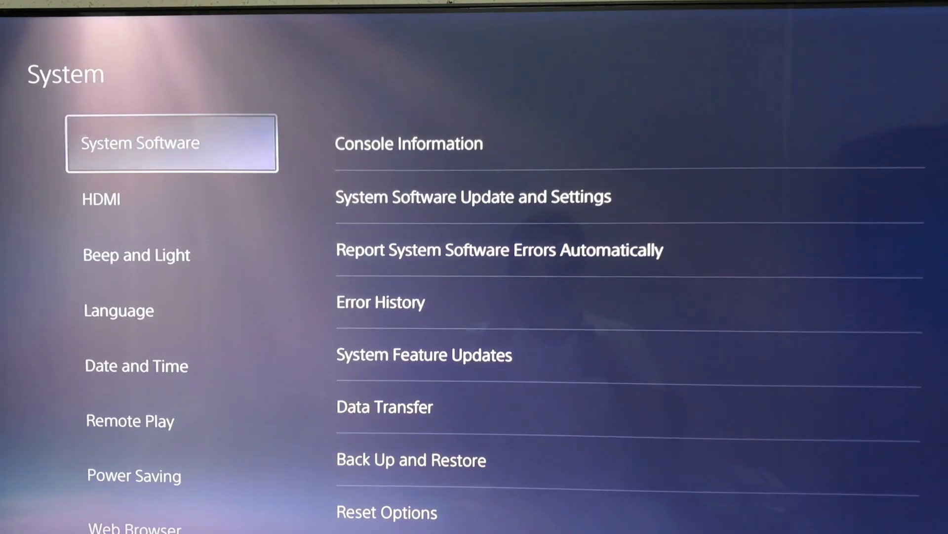
# Under Remote Play, enable Remote Play for the console's user account.
pyautogui.press('Down')
pyautogui.press('Down')
pyautogui.press('Down')
pyautogui.press('Down')
pyautogui.press('Down')
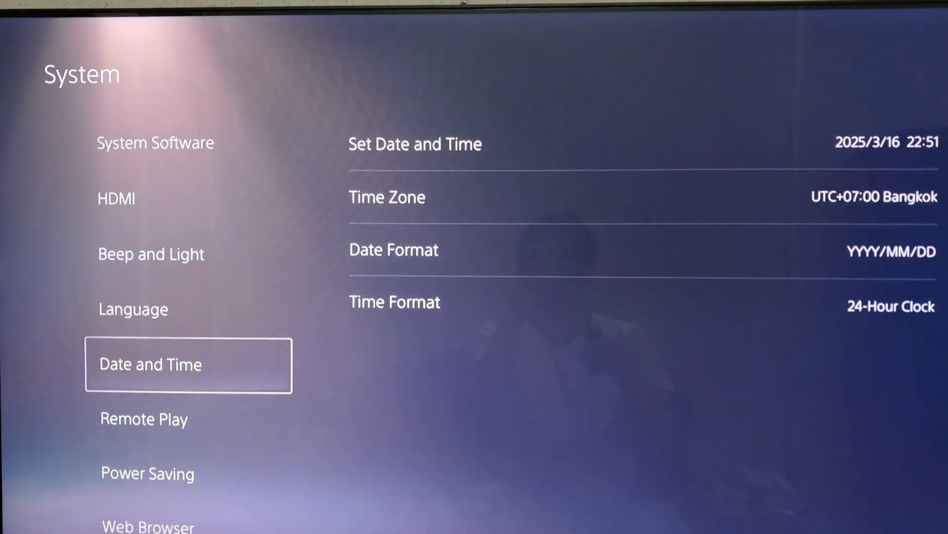
pyautogui.press('Right')
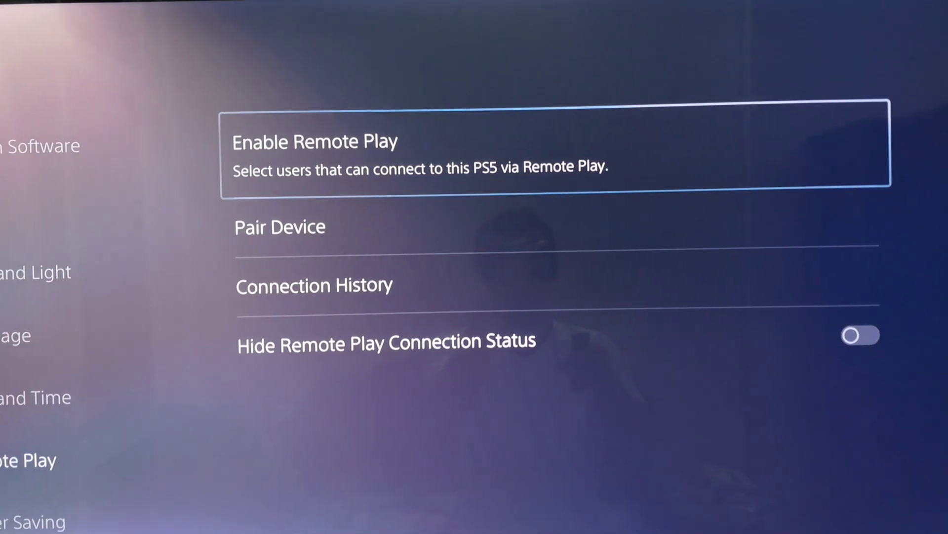
pyautogui.press('Return')
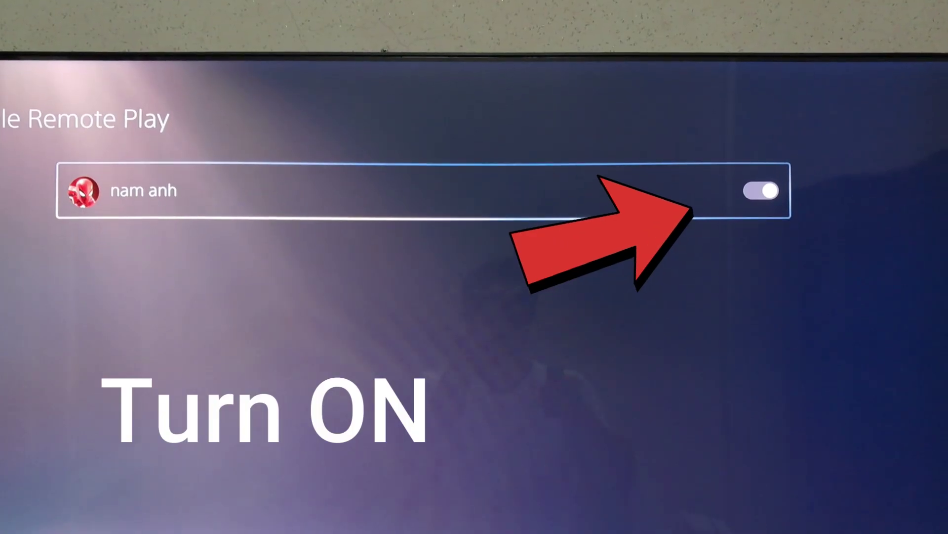
pyautogui.press('Return')
pyautogui.press('Return')
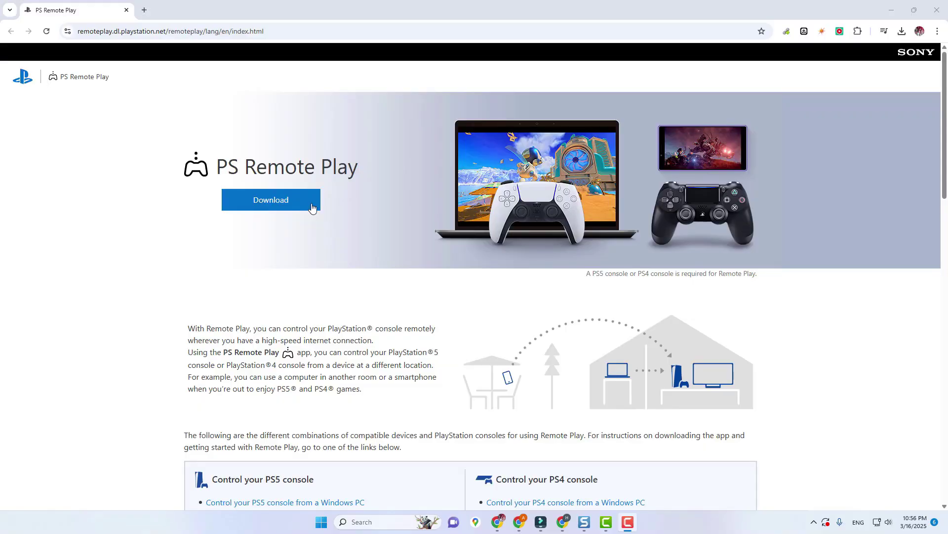
# Accept the license agreement on the Windows PC page and request the installer download.
pyautogui.click(299, 205)
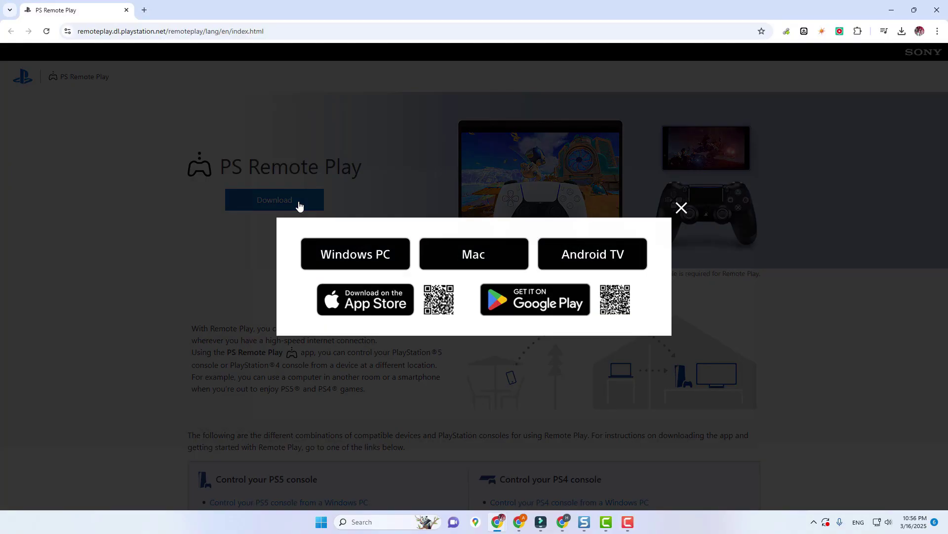
pyautogui.click(398, 262)
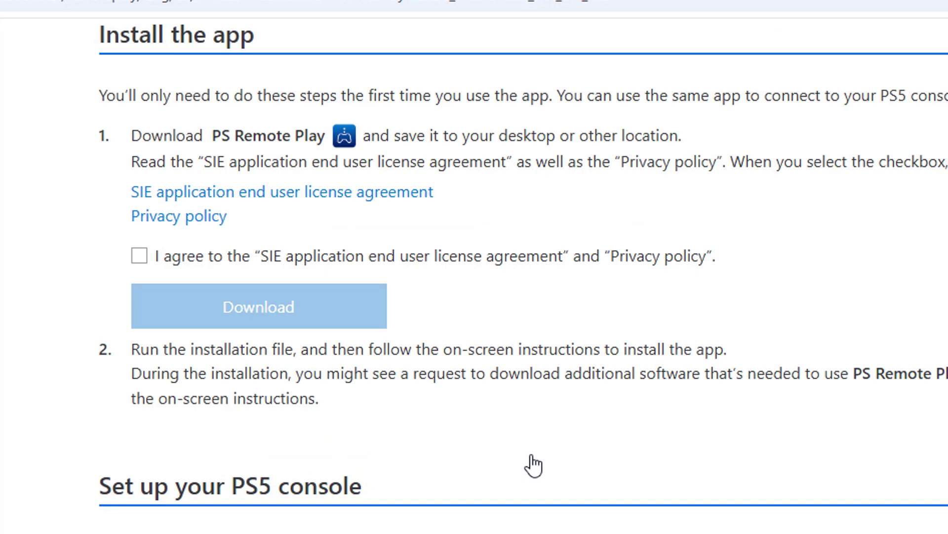
pyautogui.click(139, 256)
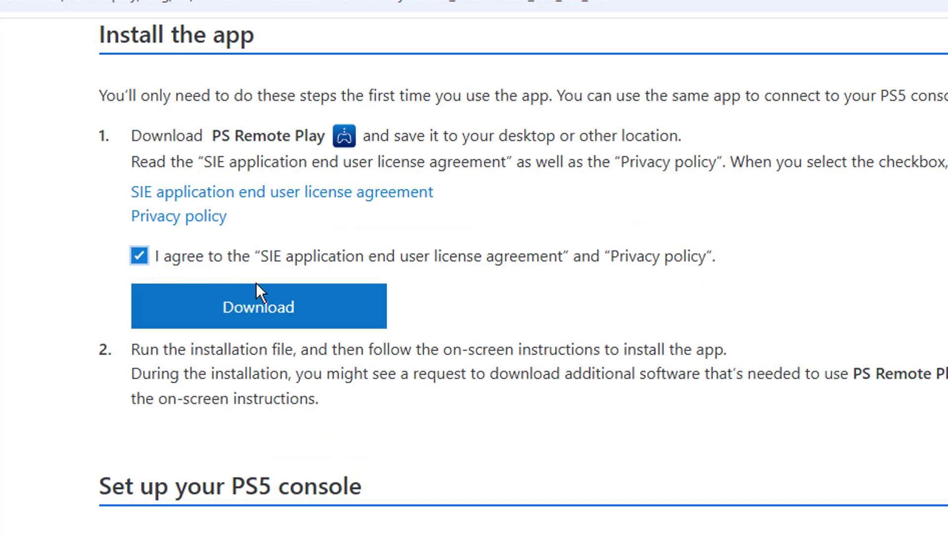
pyautogui.click(272, 306)
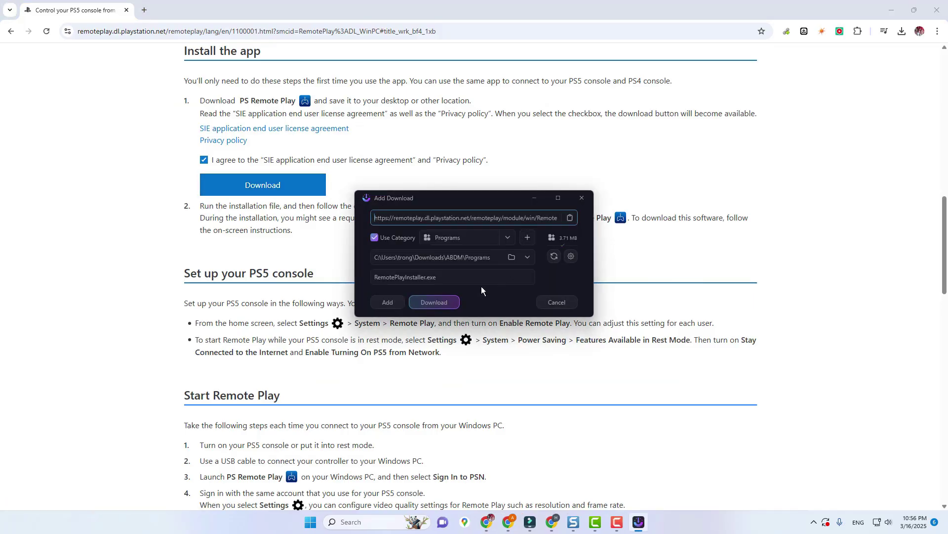
# Download RemotePlayInstaller.exe (3.71 MB) in AB Download Manager and run it.
pyautogui.click(444, 302)
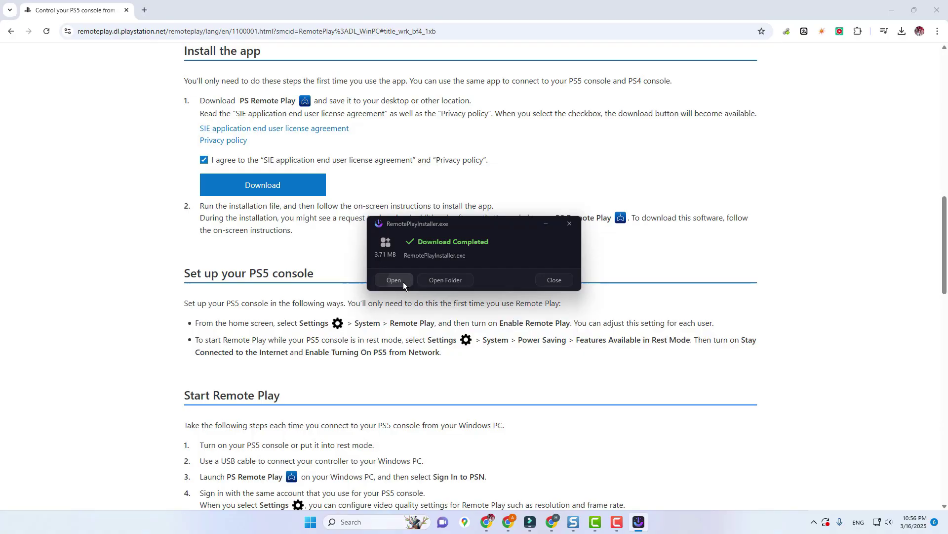
pyautogui.click(395, 280)
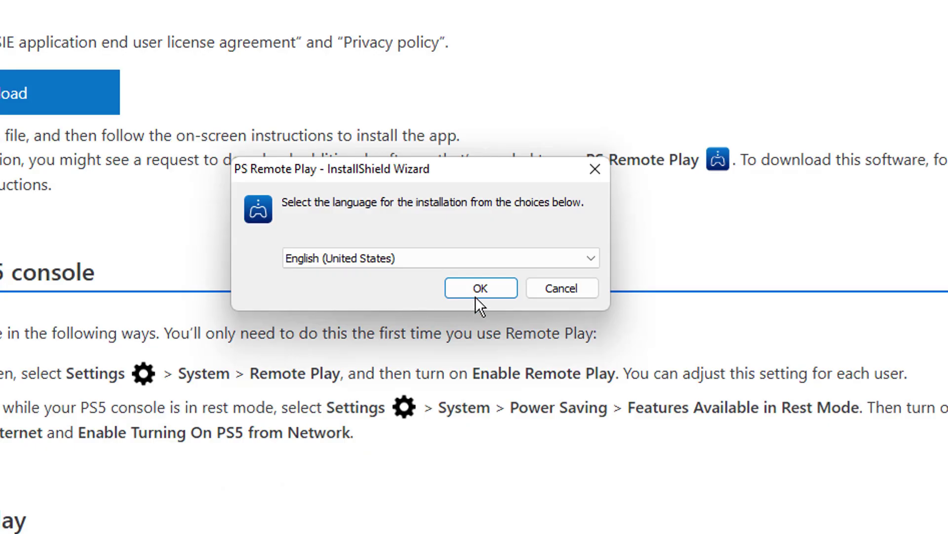
# Install PS Remote Play with the default language and destination folder, then finish the wizard.
pyautogui.click(479, 289)
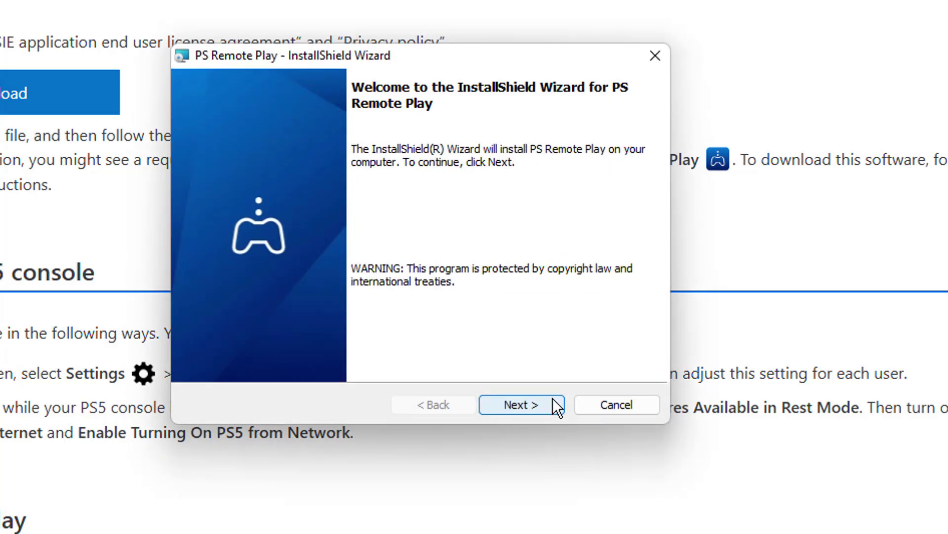
pyautogui.click(549, 404)
pyautogui.click(549, 404)
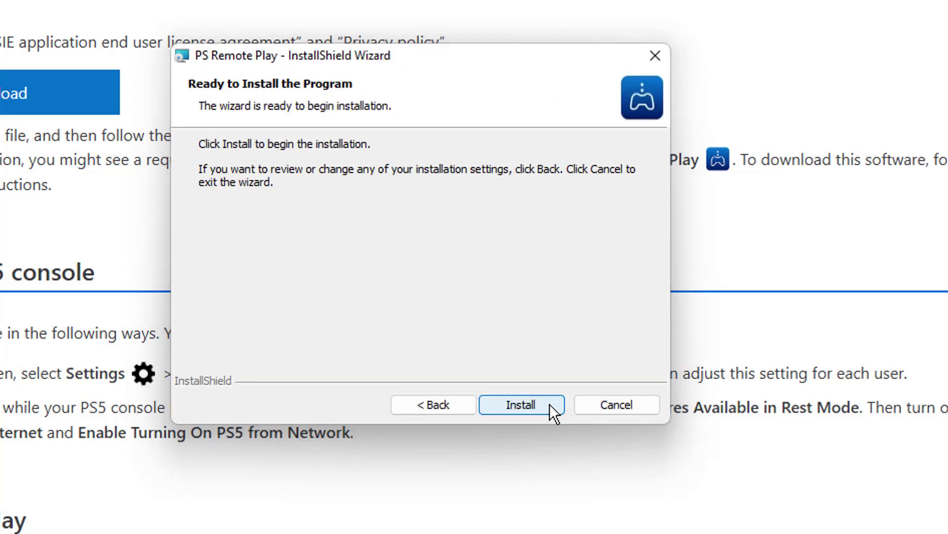
pyautogui.click(549, 404)
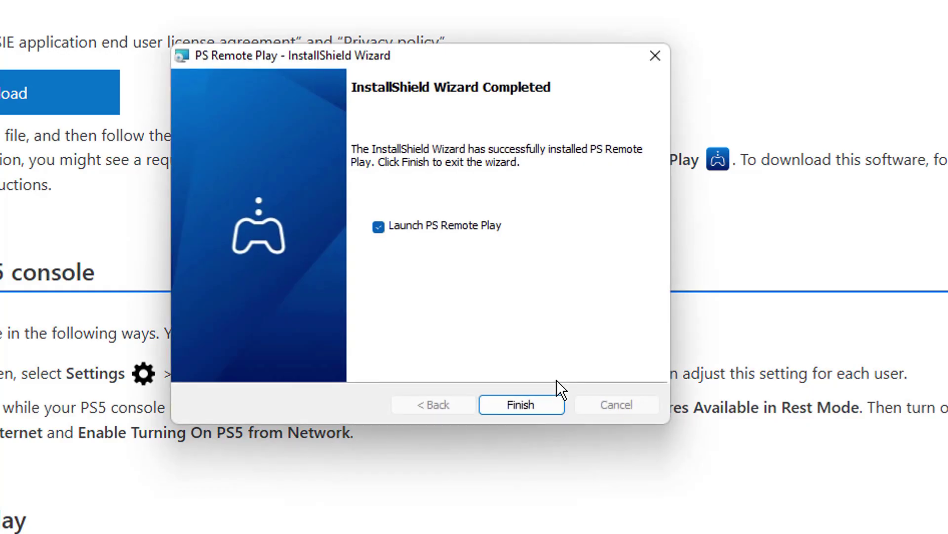
pyautogui.click(547, 402)
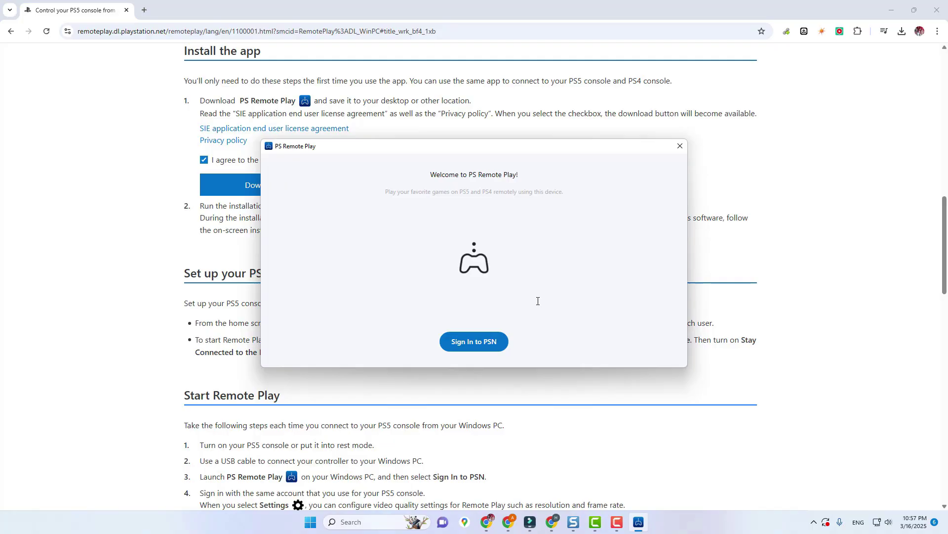
# Start the PSN sign-in and enter the account e-mail as the sign-in ID.
pyautogui.click(486, 338)
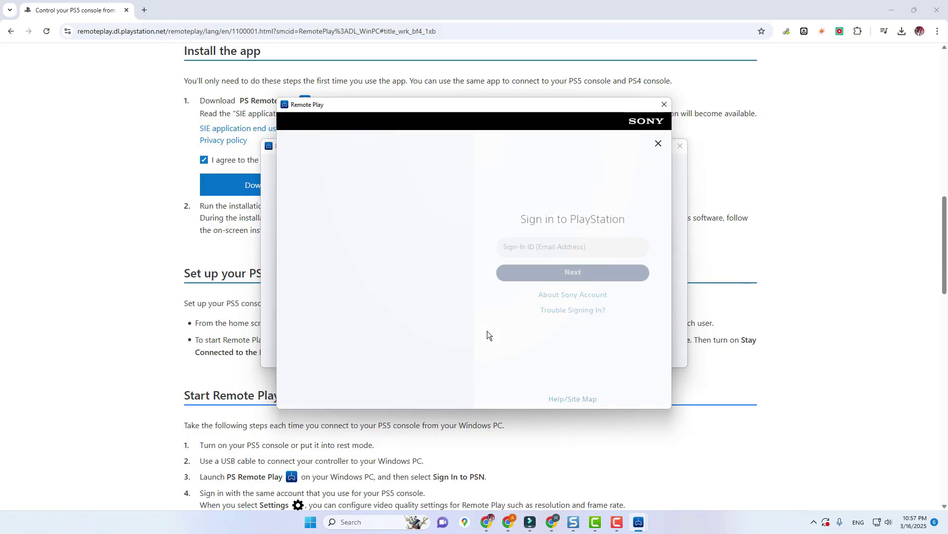
pyautogui.click(579, 249)
pyautogui.write('n')
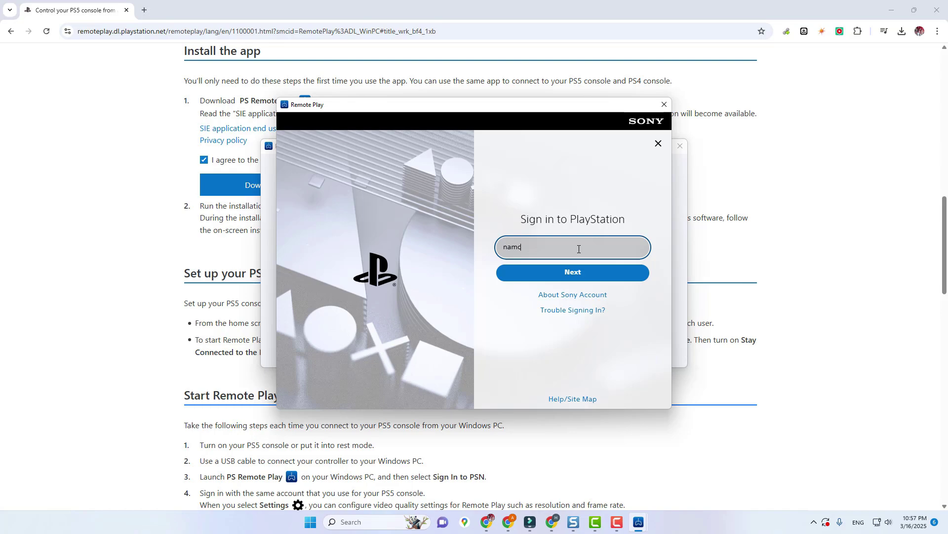
pyautogui.click(589, 280)
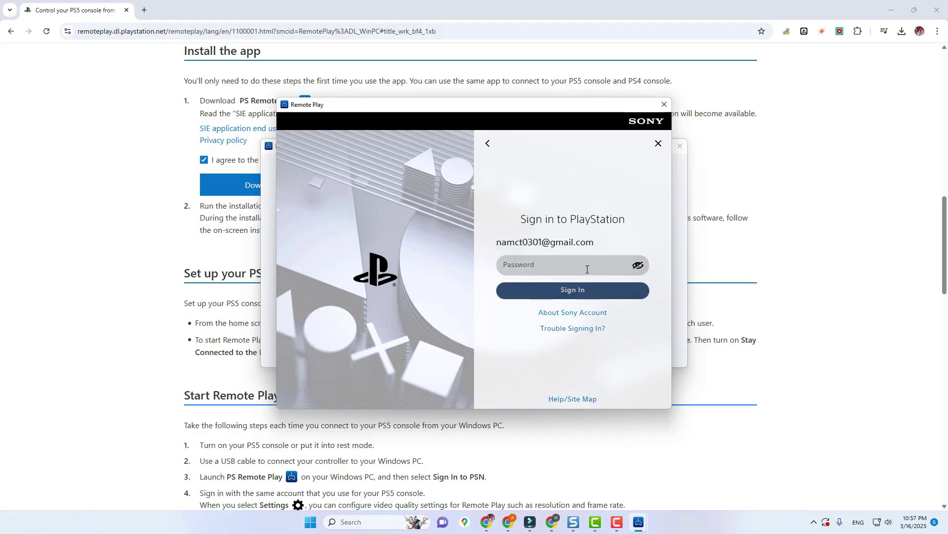
# Enter the account password and submit the sign-in.
pyautogui.click(587, 269)
pyautogui.write('••')
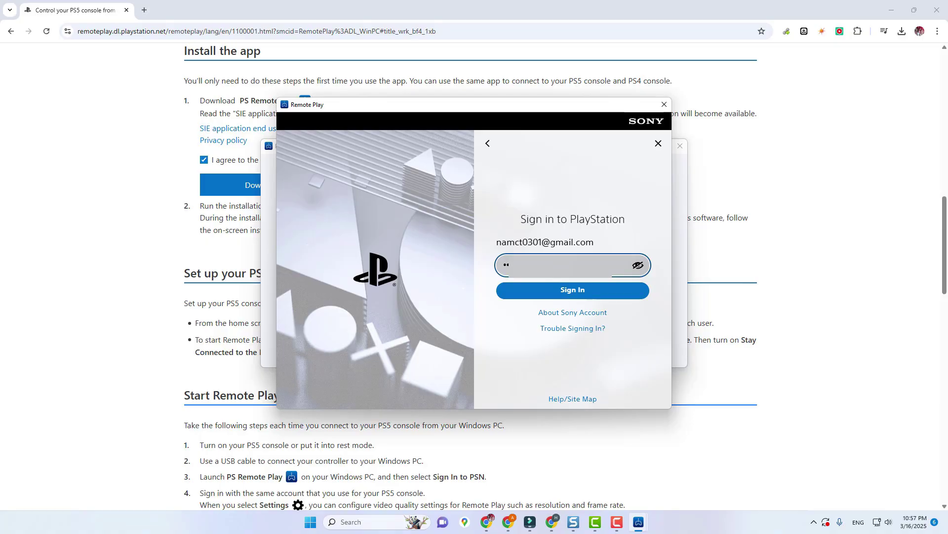
pyautogui.click(592, 296)
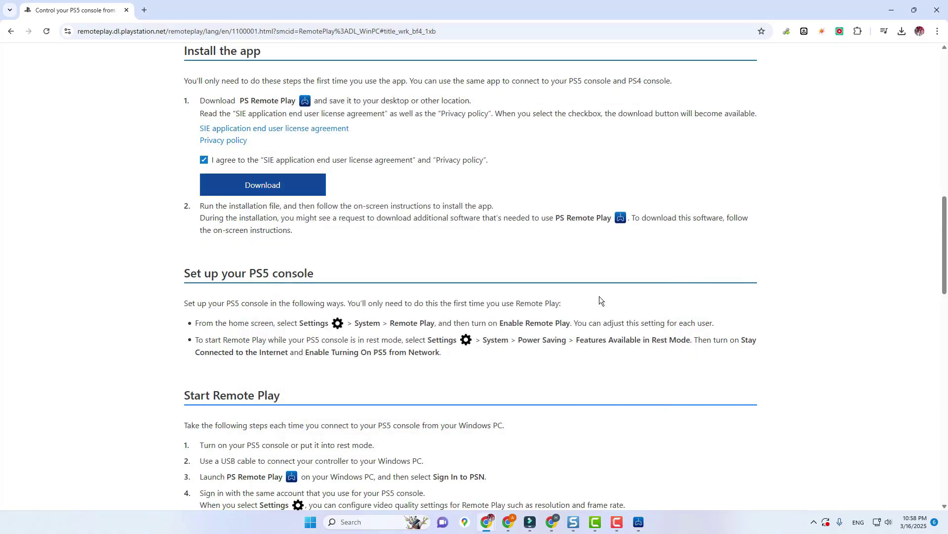
# Minimize Chrome, accept the data settings, pick PS5, and confirm the Before connecting notice.
pyautogui.click(891, 10)
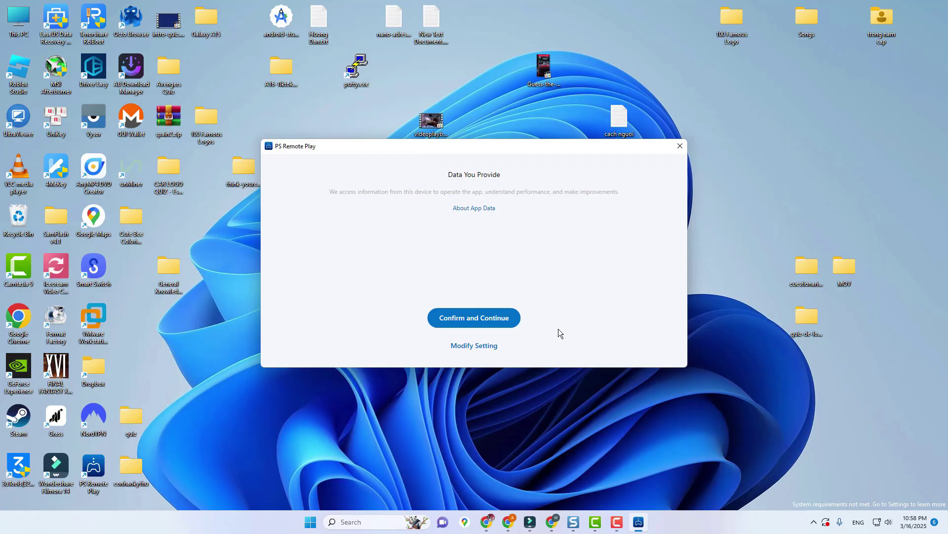
pyautogui.click(489, 319)
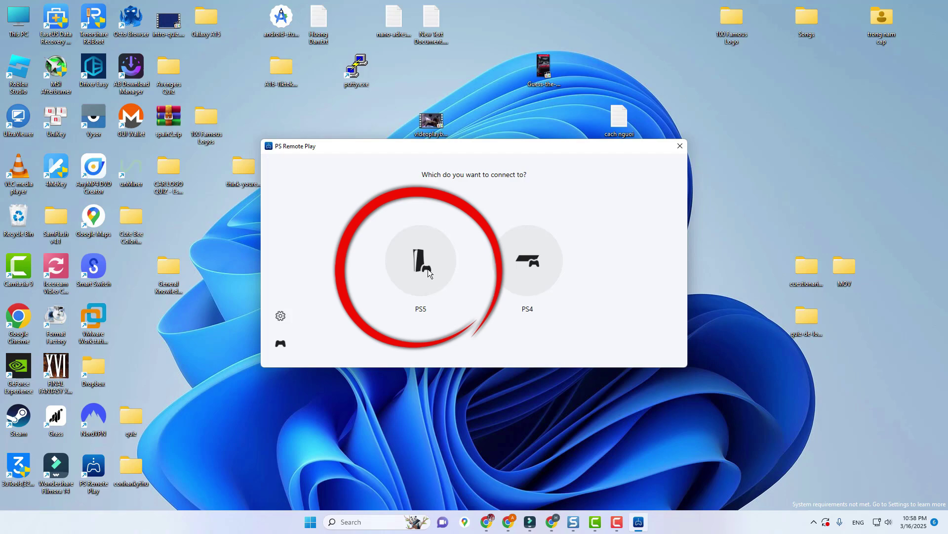
pyautogui.click(428, 269)
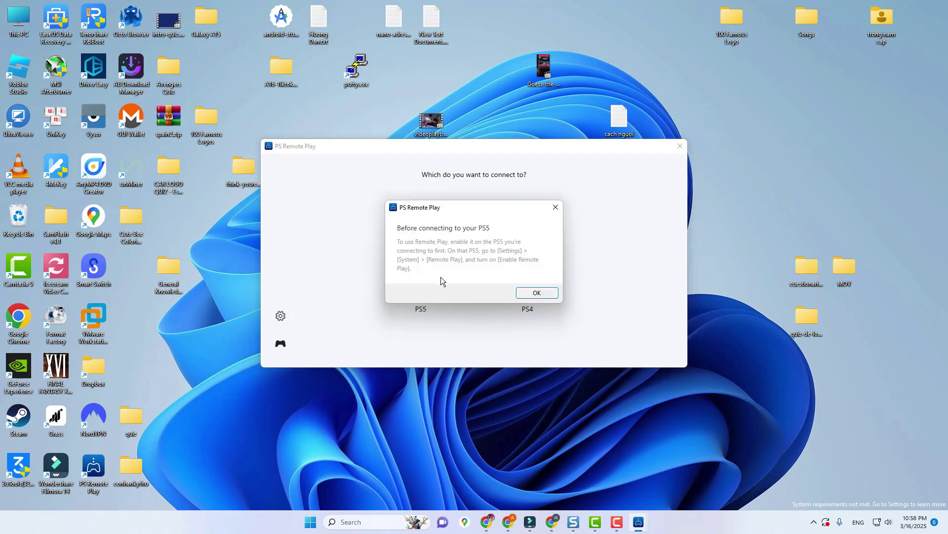
pyautogui.click(535, 292)
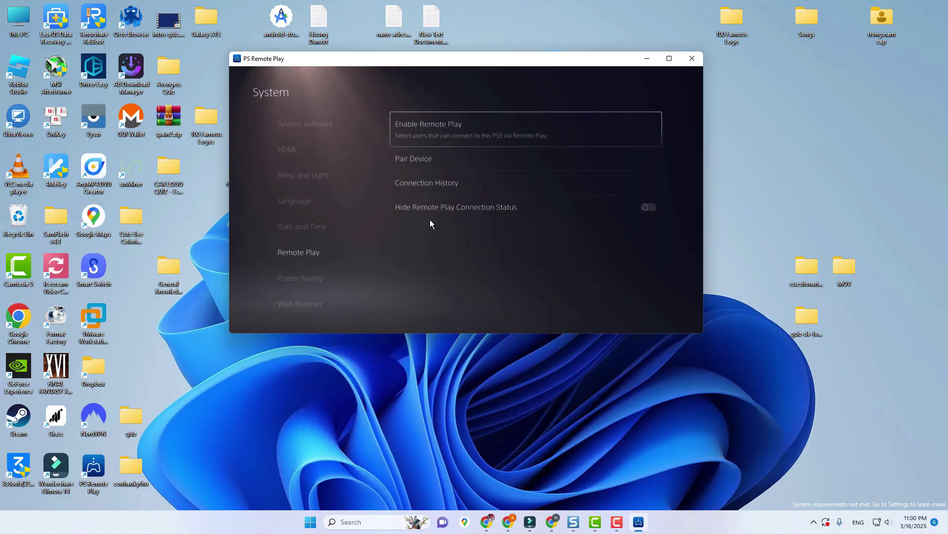
# Back out of the streamed PS5's System settings to the home screen game row.
pyautogui.press('Left')
pyautogui.press('Up')
pyautogui.press('Up')
pyautogui.press('Up')
pyautogui.press('Up')
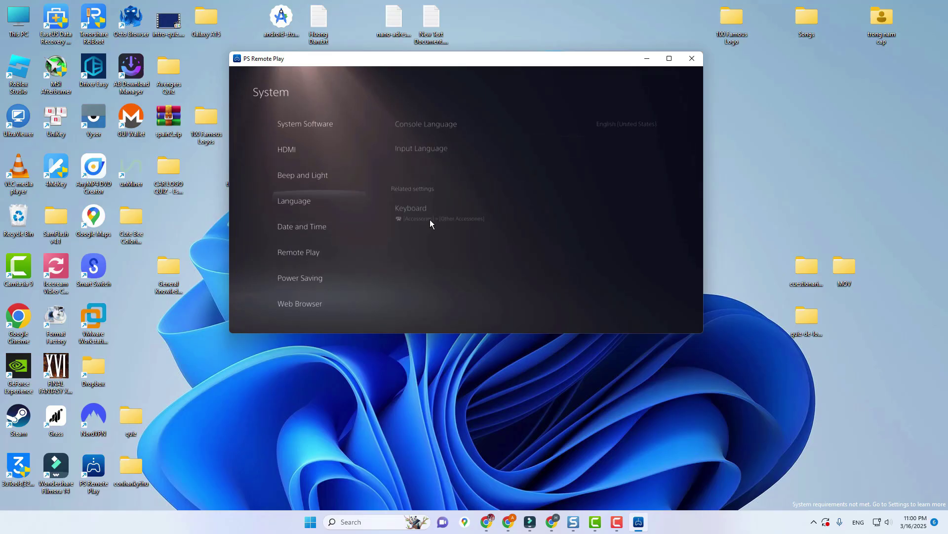
pyautogui.press('Escape')
pyautogui.press('Escape')
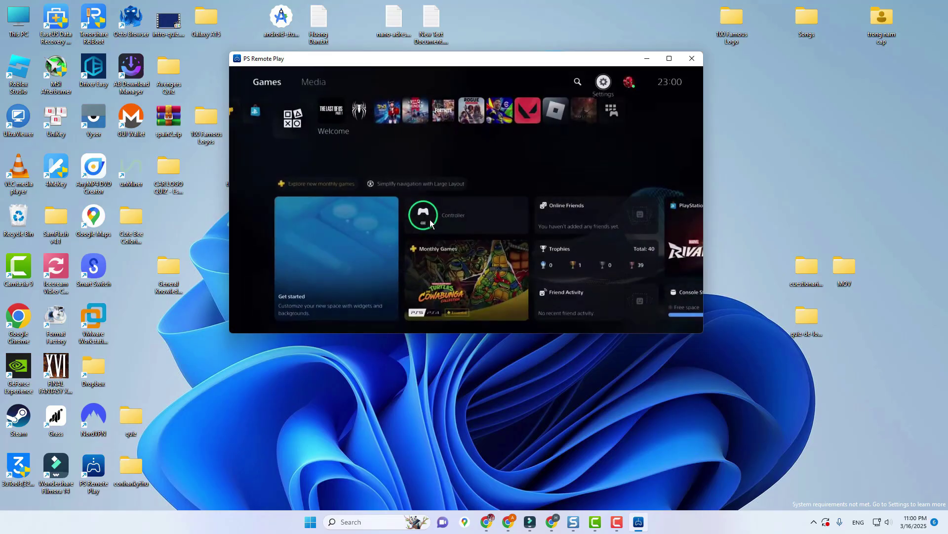
pyautogui.press('Down')
pyautogui.press('Down')
pyautogui.press('Down')
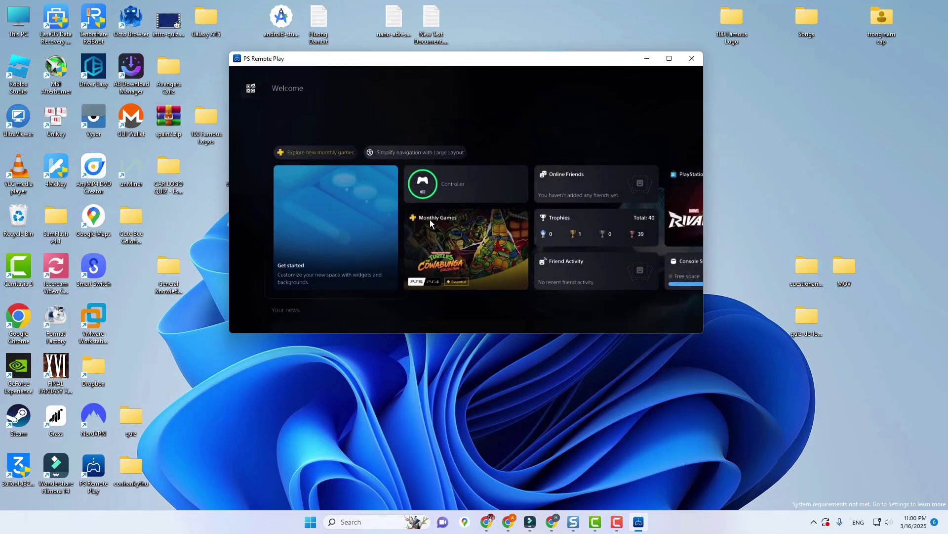
pyautogui.press('Up')
pyautogui.press('Up')
pyautogui.press('Up')
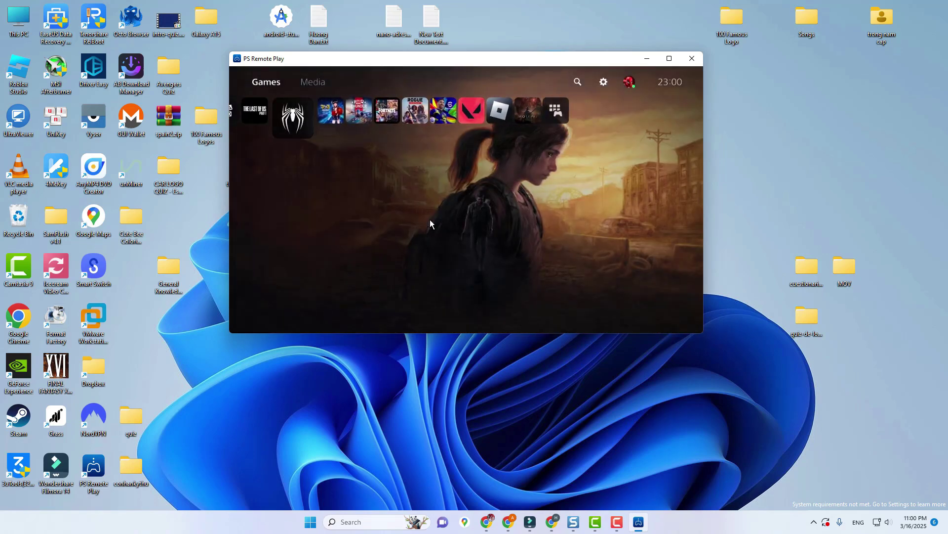
# Browse the game row past 3on3 FreeStyle and Rogue Company to VALORANT.
pyautogui.press('Right')
pyautogui.press('Right')
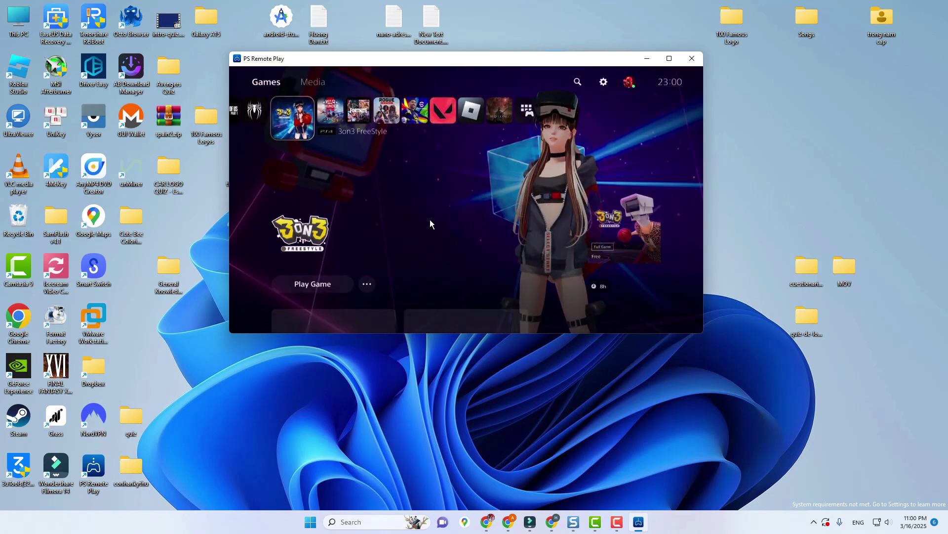
pyautogui.press('Right')
pyautogui.press('Right')
pyautogui.press('Right')
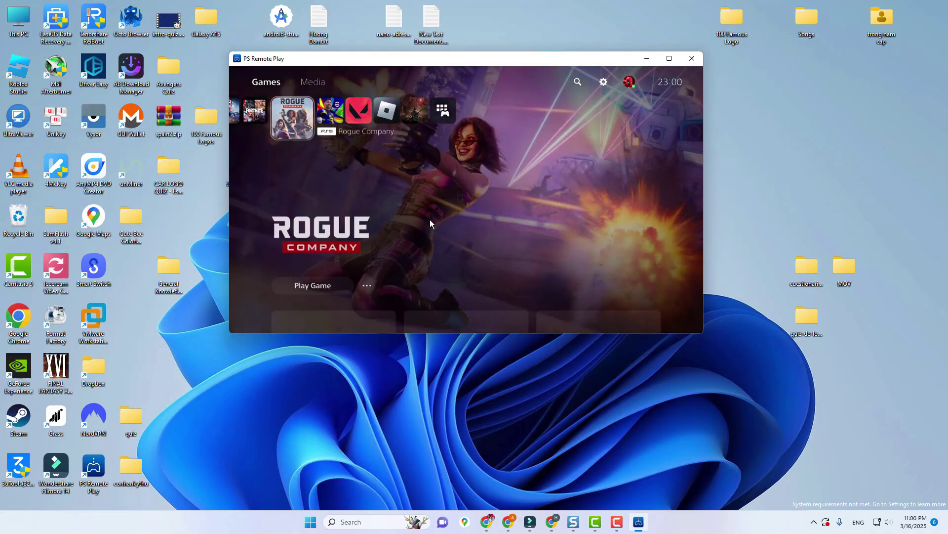
pyautogui.press('Right')
pyautogui.press('Right')
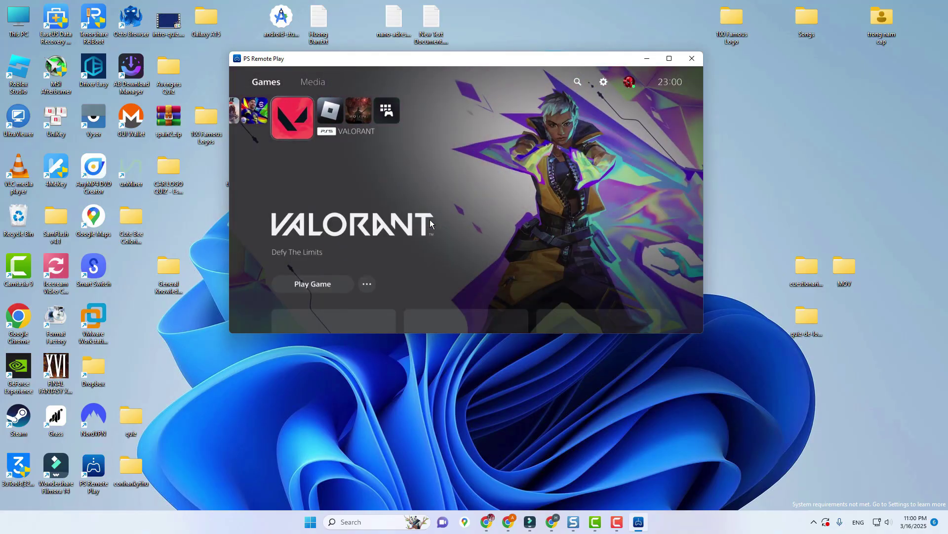